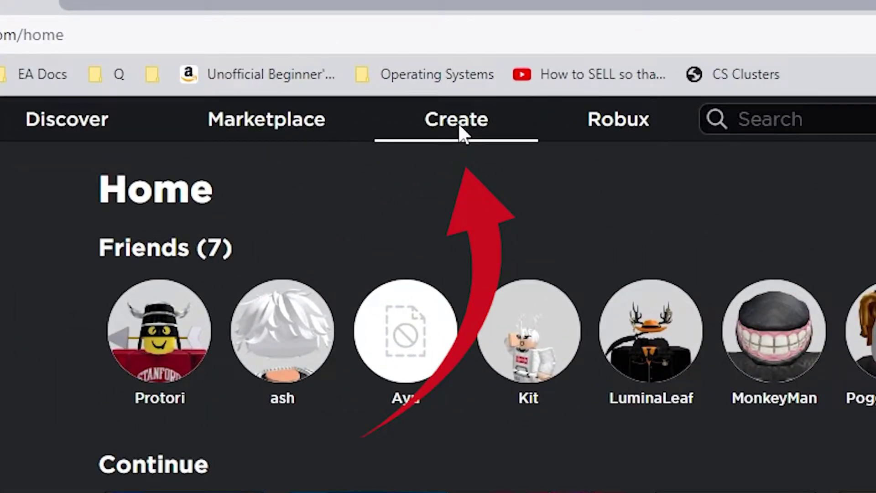
Step: Open the Creator dashboard and bring the BattleMania experience card into view
left_click(459, 126)
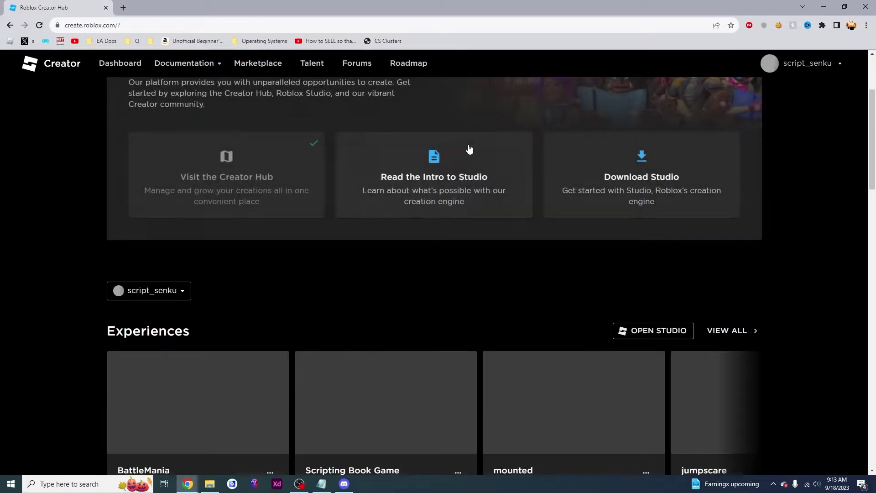
scroll(481, 207, "down", 3)
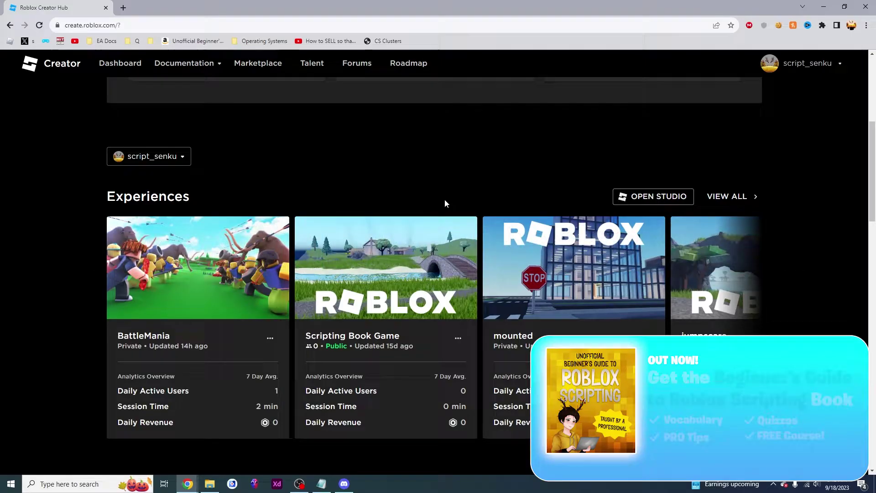
scroll(444, 200, "up", 1)
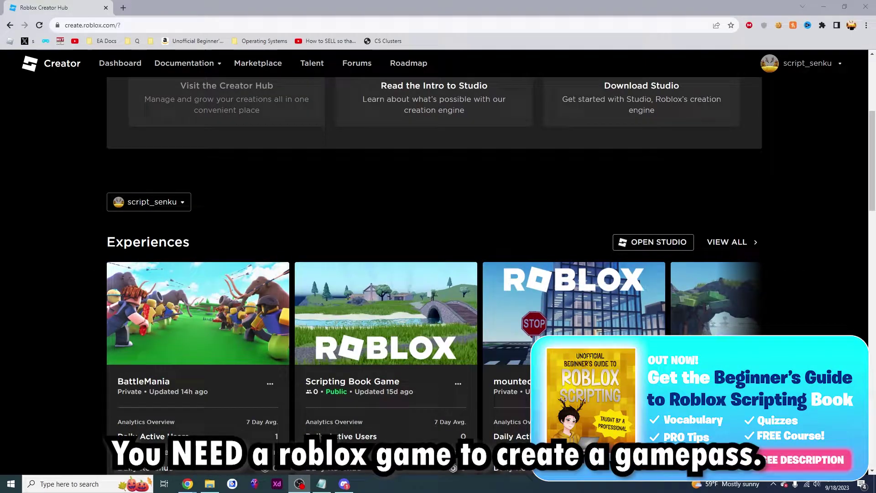
mouse_move(220, 316)
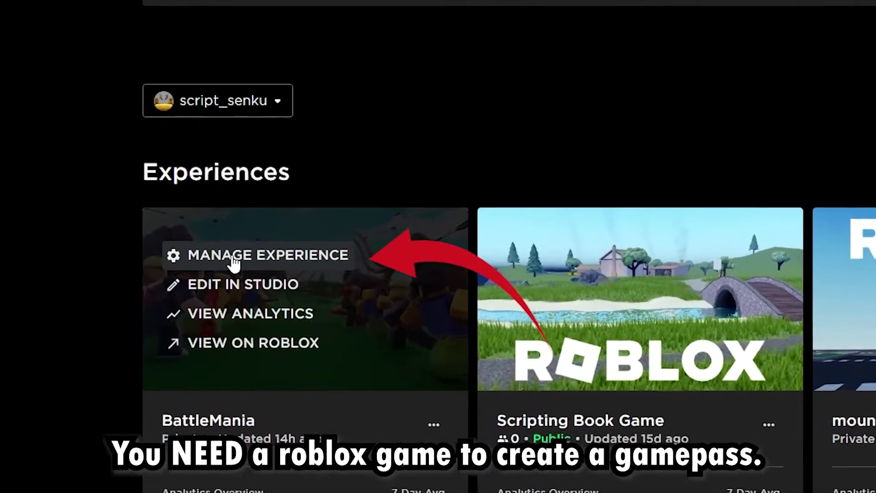
Step: Open BattleMania's Associated Items and show its empty Passes list
left_click(233, 256)
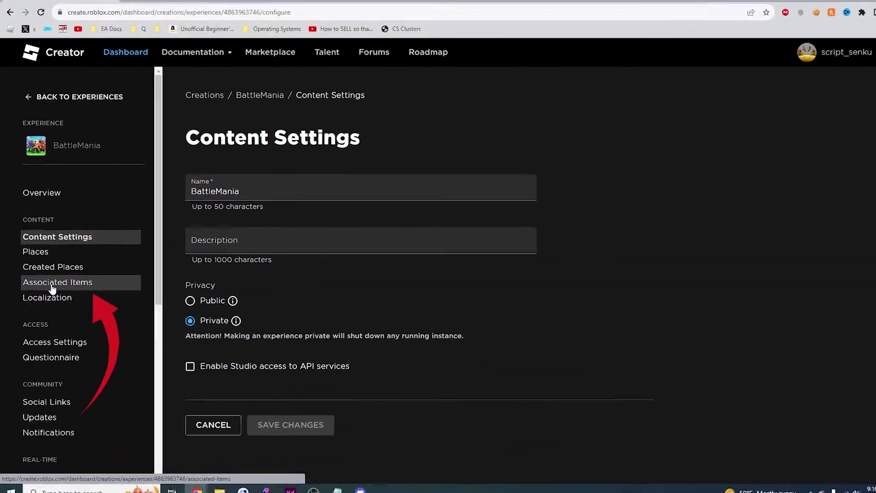
left_click(52, 288)
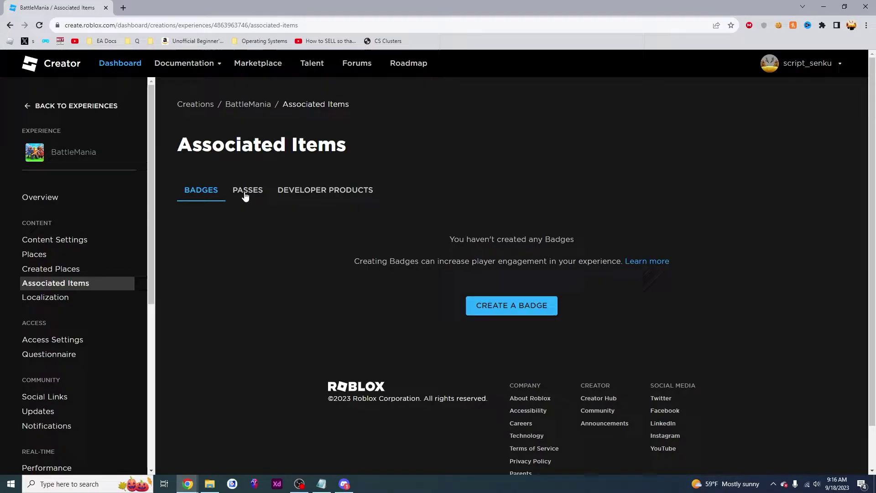
left_click(245, 194)
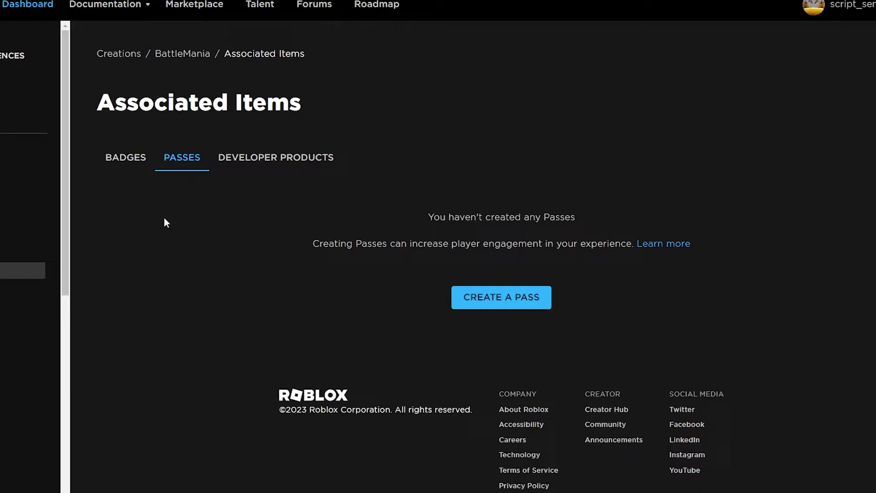
Step: Create the BattleMania pass 'Give me money' with description 'give me lots of money'
left_click(502, 309)
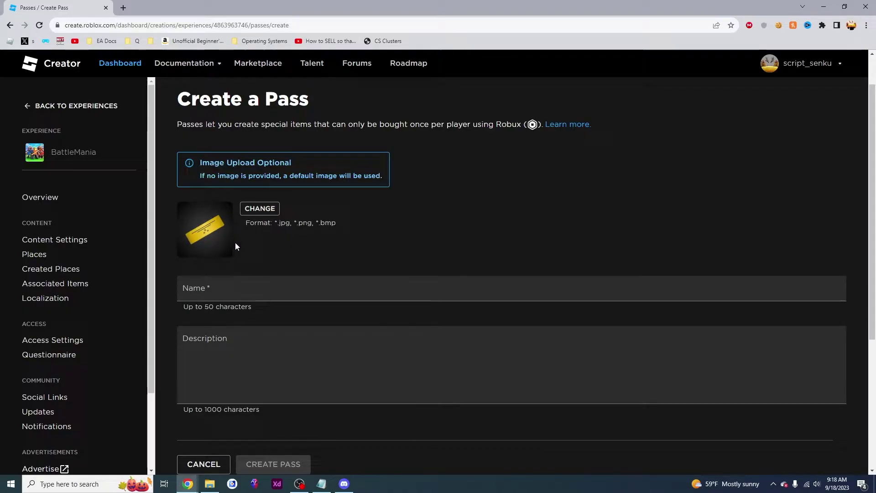
left_click(215, 288)
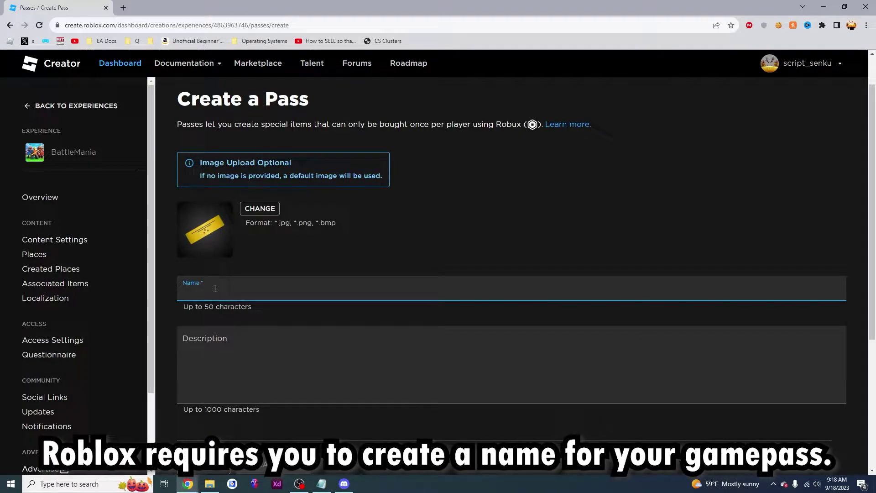
type("M")
key("BackSpace")
type("My C")
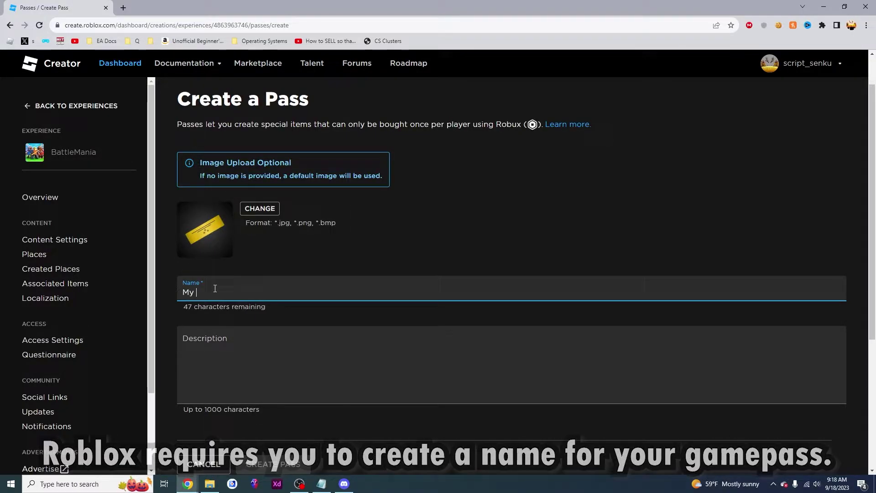
key("BackSpace")
key("BackSpace")
key("BackSpace")
key("BackSpace")
type("My")
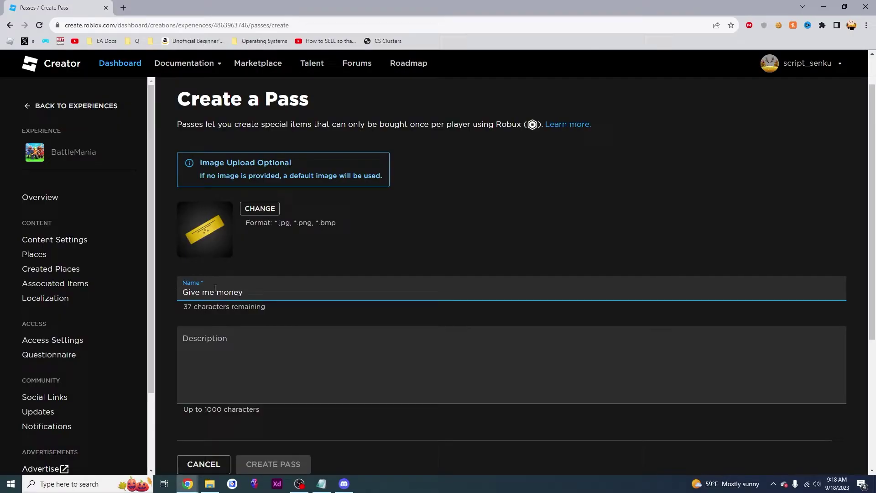
left_click(254, 379)
type("give me lot")
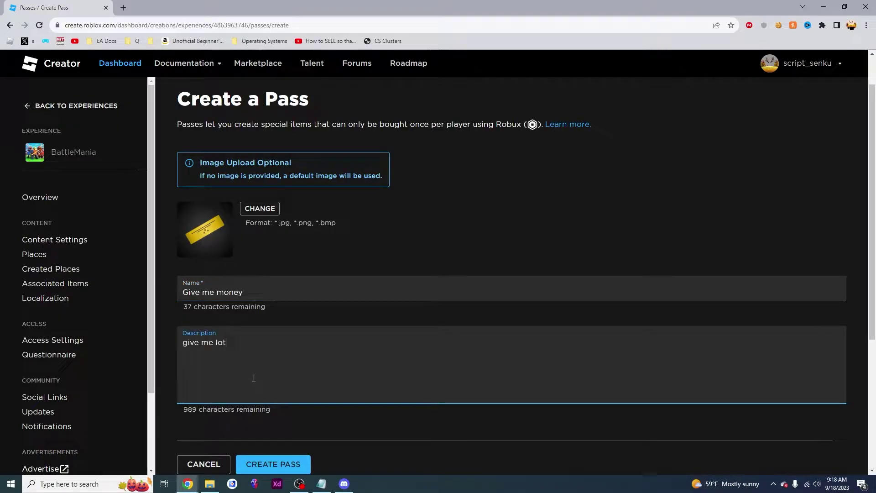
type("s of money")
scroll(260, 380, "down", 2)
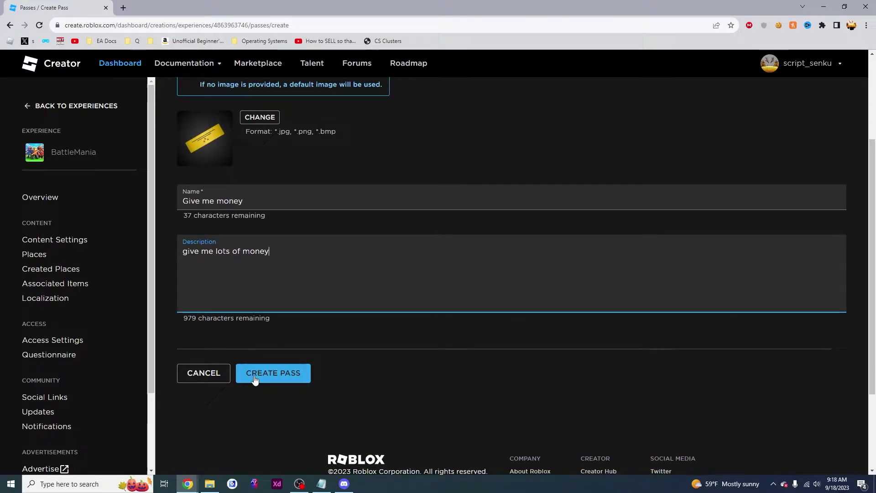
left_click(261, 377)
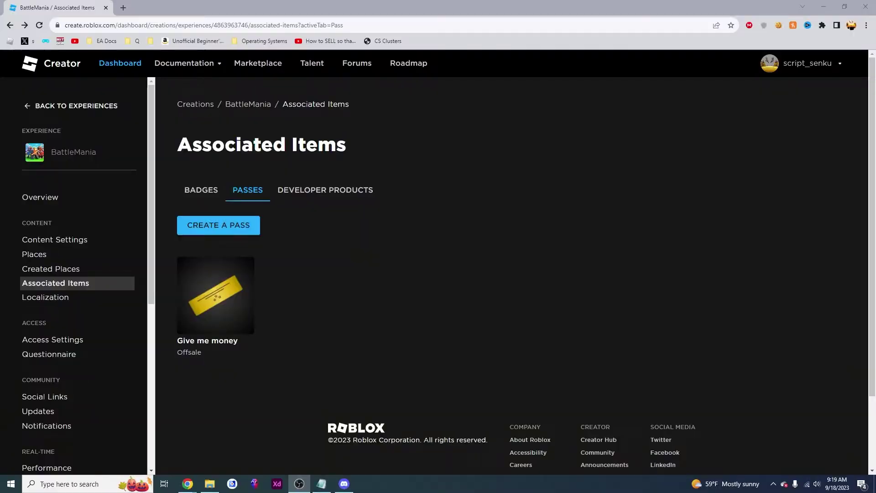
Step: Open the Give me money pass's Sales settings and switch on Item for Sale
left_click(192, 304)
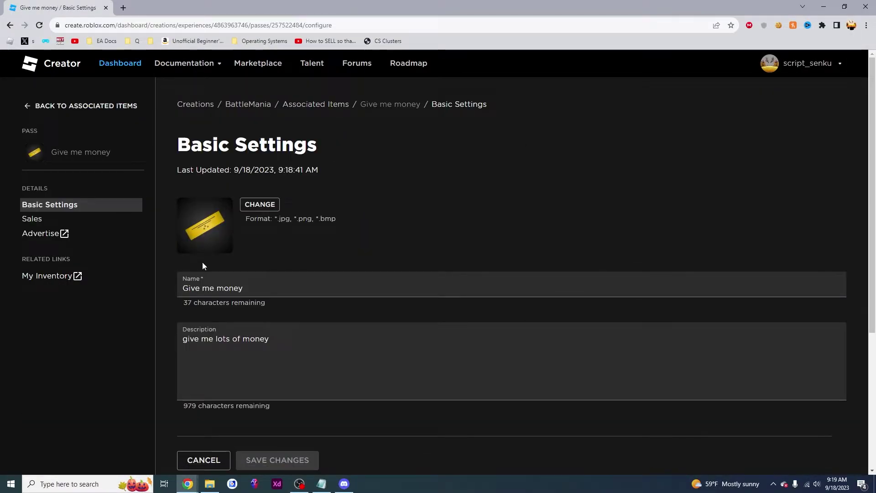
left_click(35, 220)
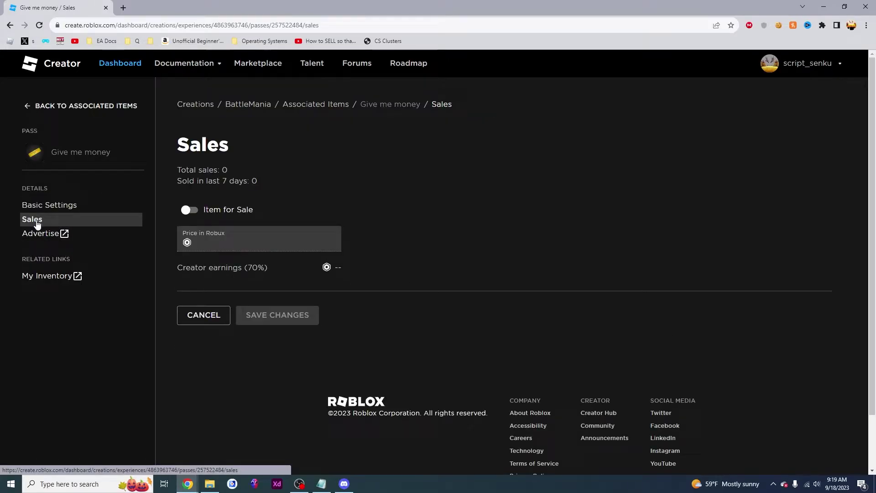
left_click(188, 211)
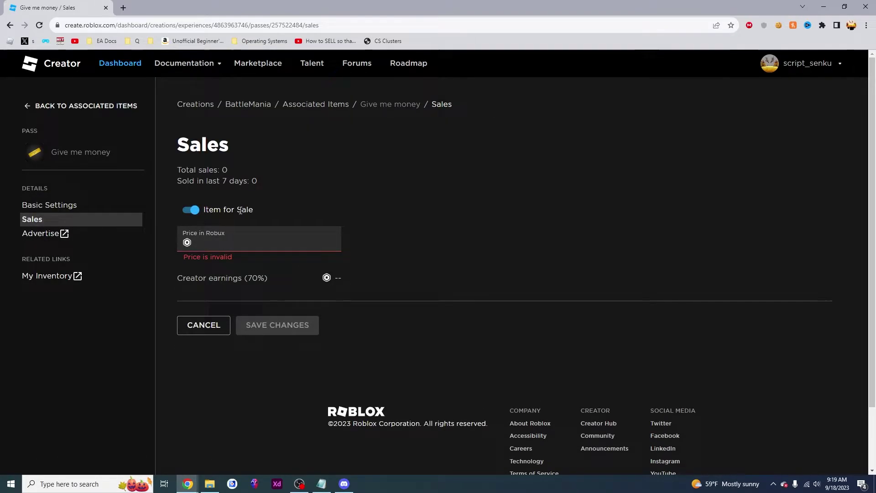
Step: Enter a 1000 Robux price and check the 700 Robux creator earnings
left_click(215, 243)
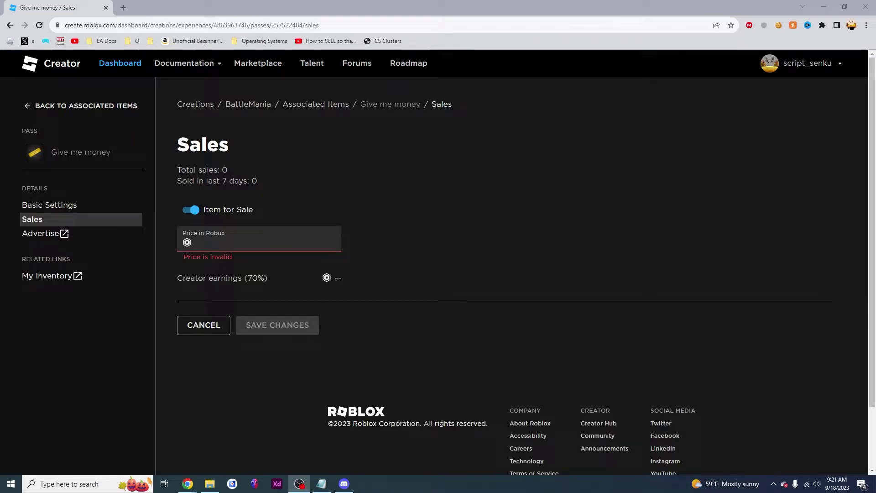
left_click(228, 244)
type("100")
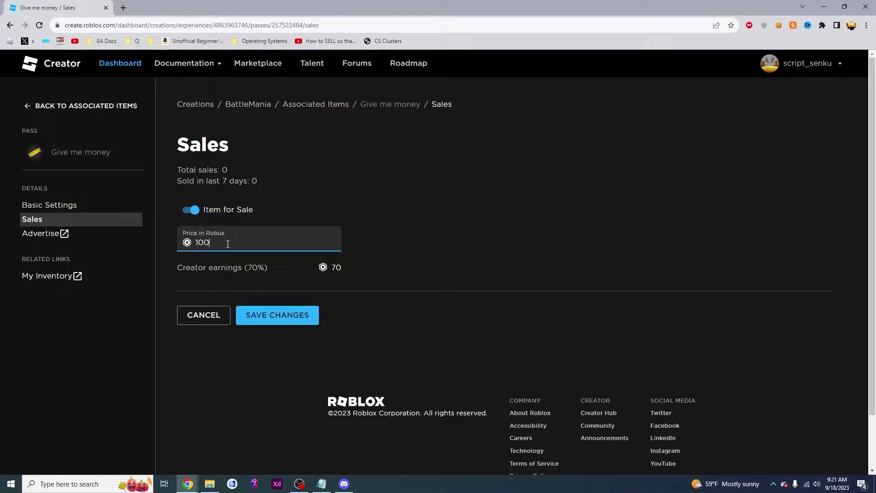
type("0")
left_click_drag(305, 266, 349, 271)
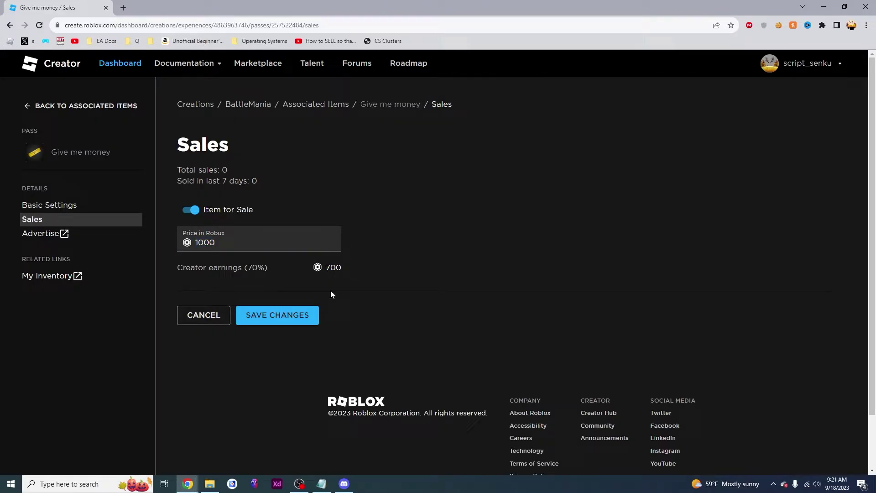
left_click(216, 249)
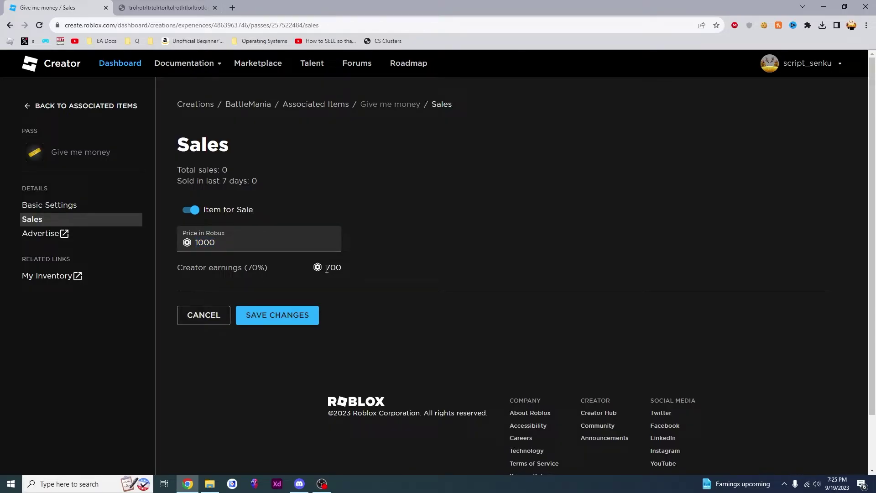
double_click(333, 268)
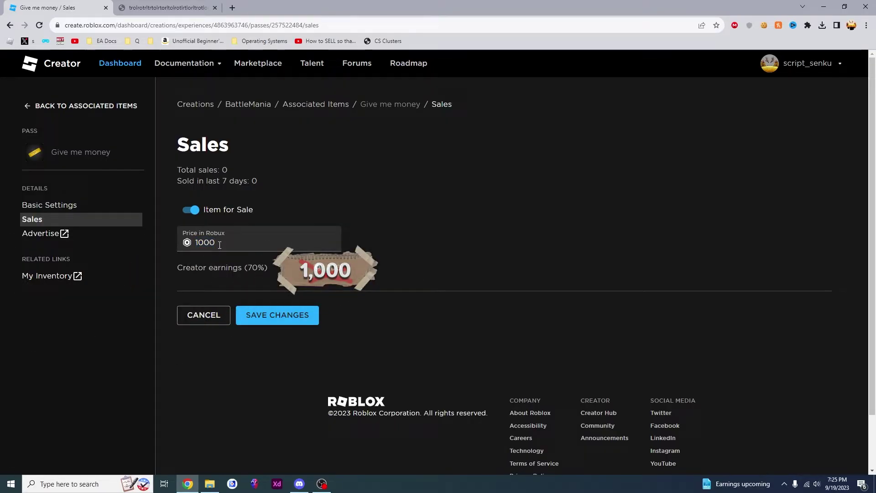
double_click(205, 242)
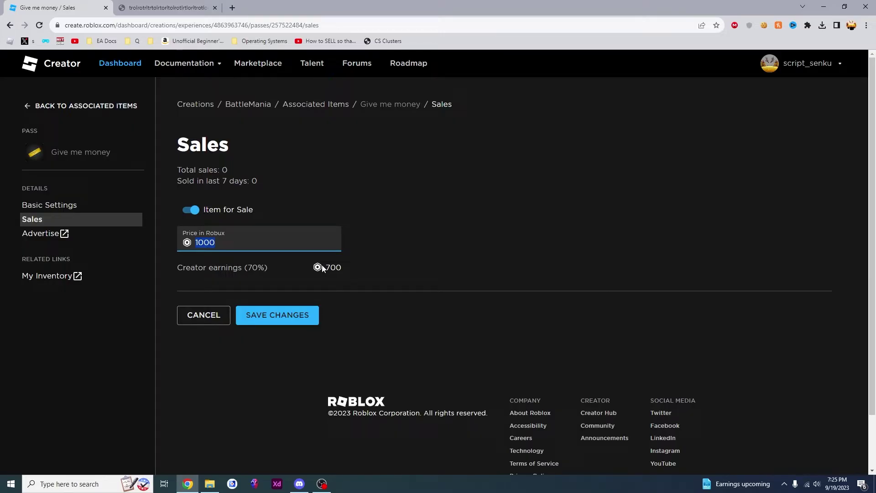
left_click_drag(325, 268, 350, 268)
Step: In Calculator, compute 1000 ÷ 0.7, giving 1,428.57
left_click(84, 485)
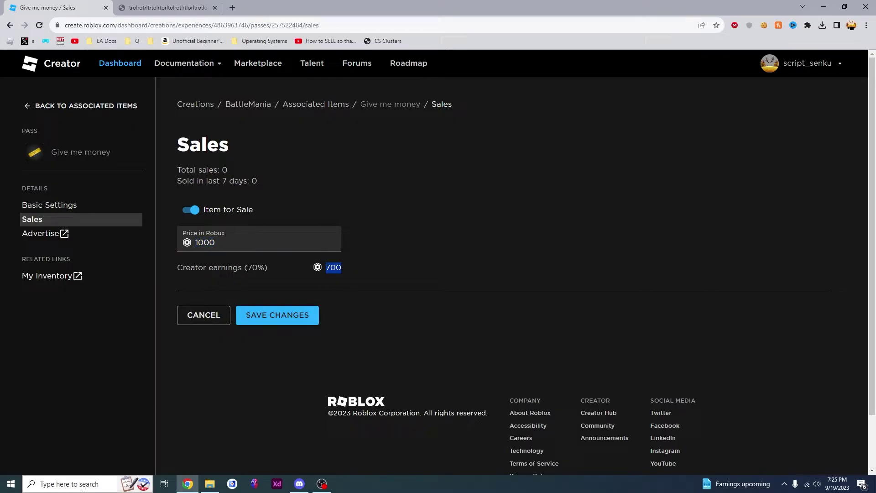
type("calc")
key("Return")
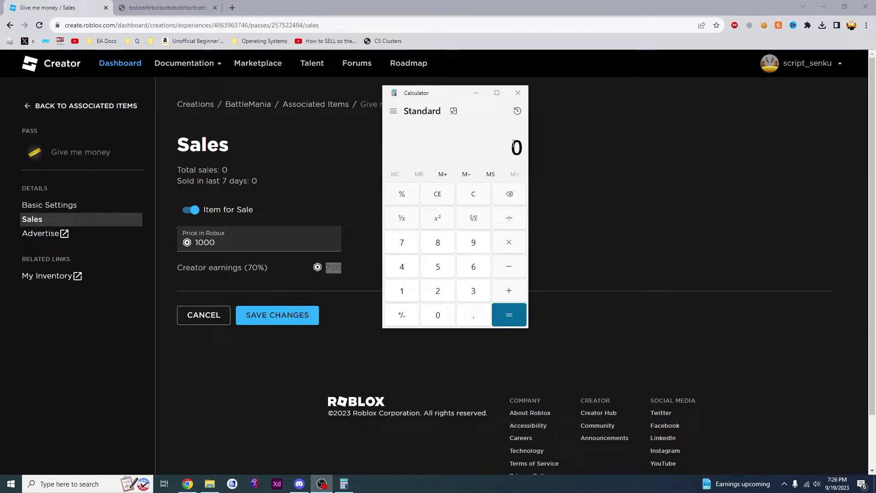
left_click(402, 293)
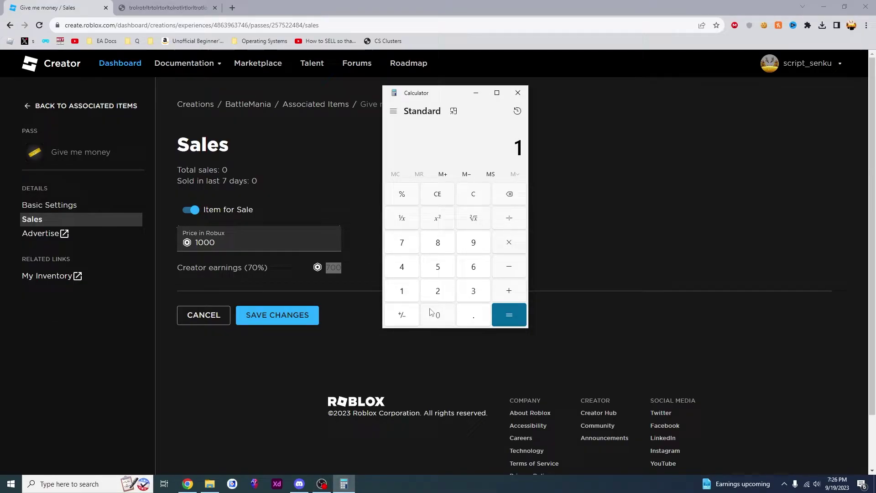
left_click(433, 314)
left_click(433, 314)
left_click(433, 314)
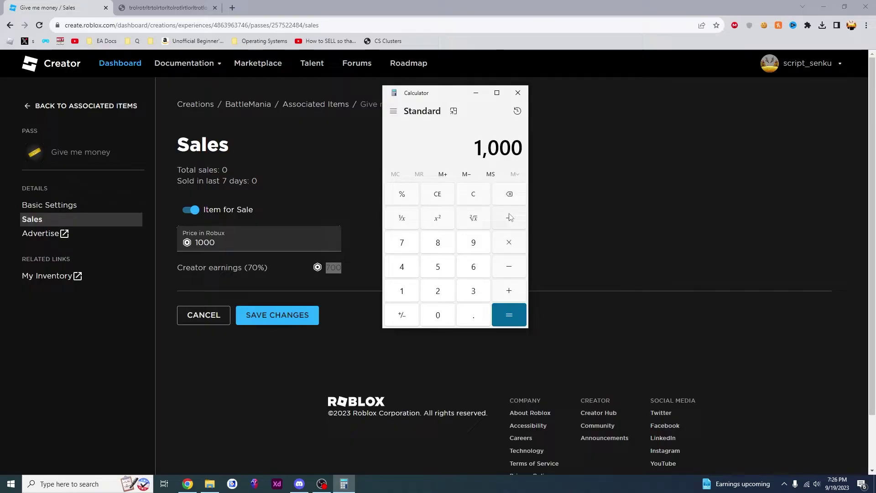
left_click(473, 315)
left_click(402, 243)
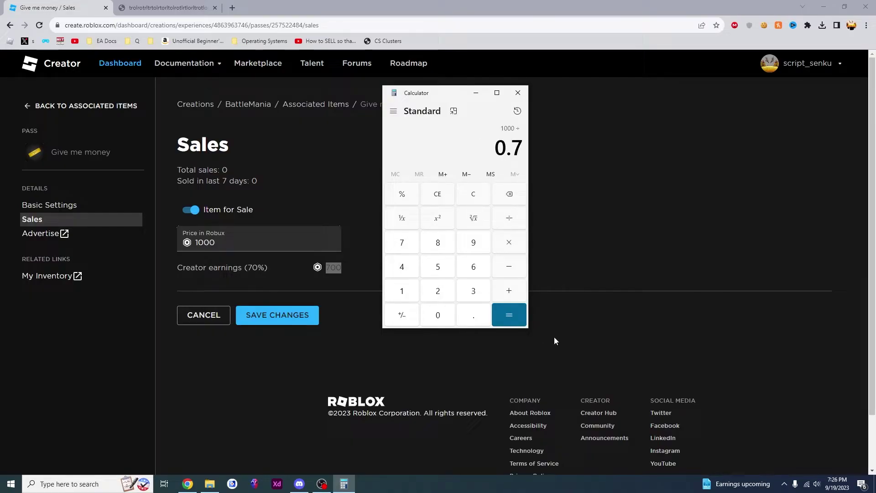
left_click(518, 314)
left_click_drag(400, 145, 429, 143)
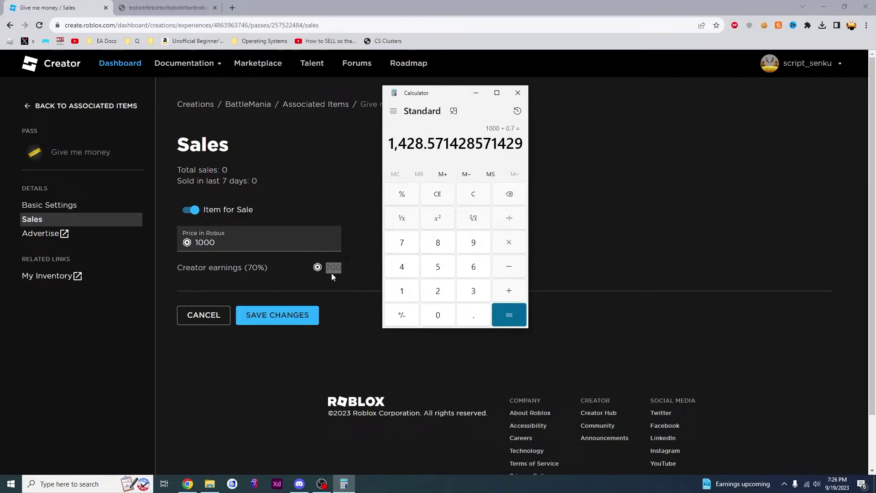
Step: Change the pass price to 1429 Robux so creator earnings reach 1000
left_click(244, 241)
double_click(205, 242)
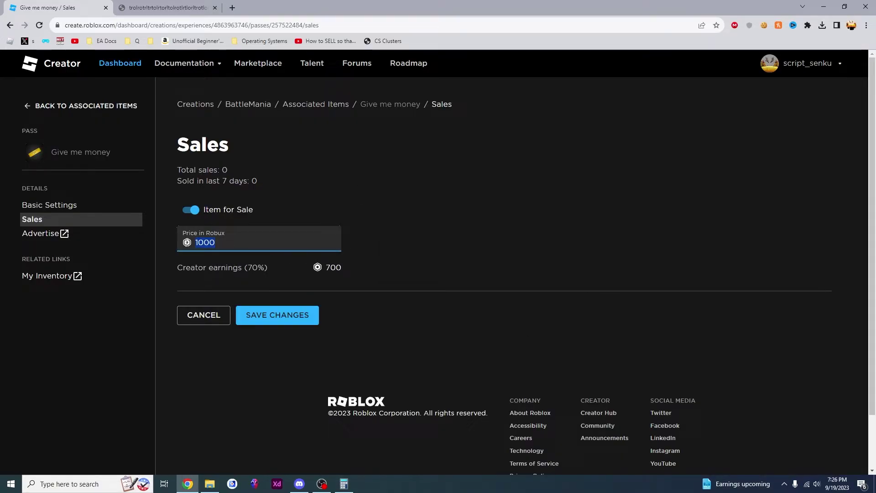
type("1428")
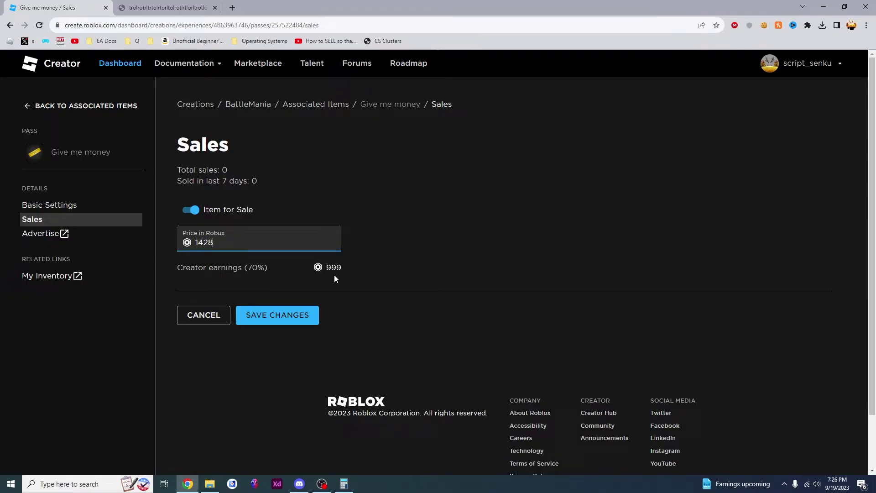
left_click(340, 274)
type("29")
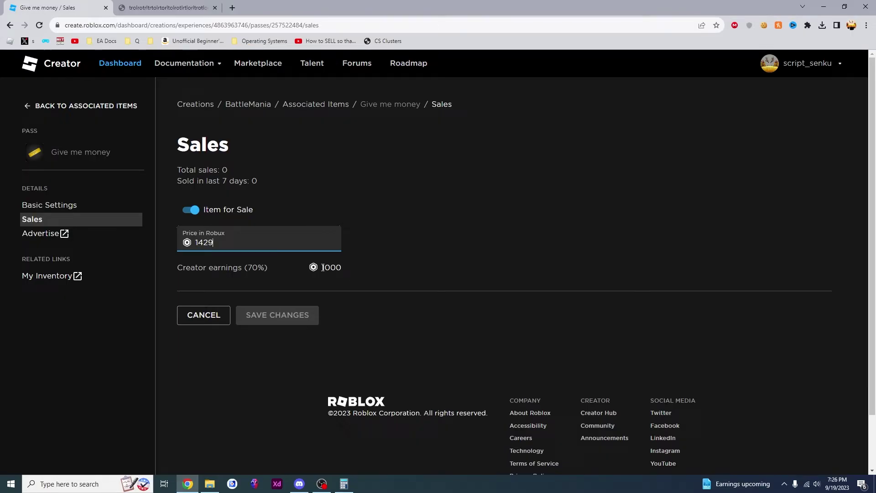
double_click(228, 246)
left_click_drag(322, 269, 341, 268)
Step: Clear Calculator and compute 5000 ÷ 0.7, giving 7,142.857
left_click(340, 487)
left_click(466, 203)
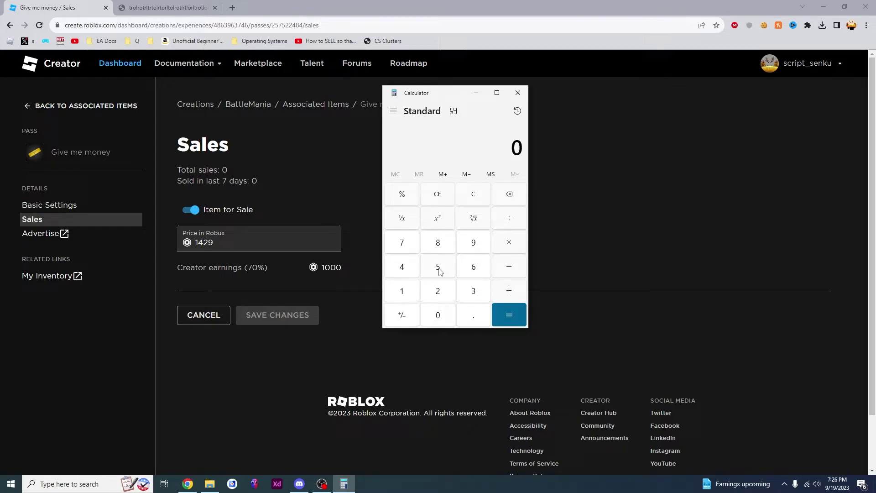
double_click(438, 315)
left_click(438, 315)
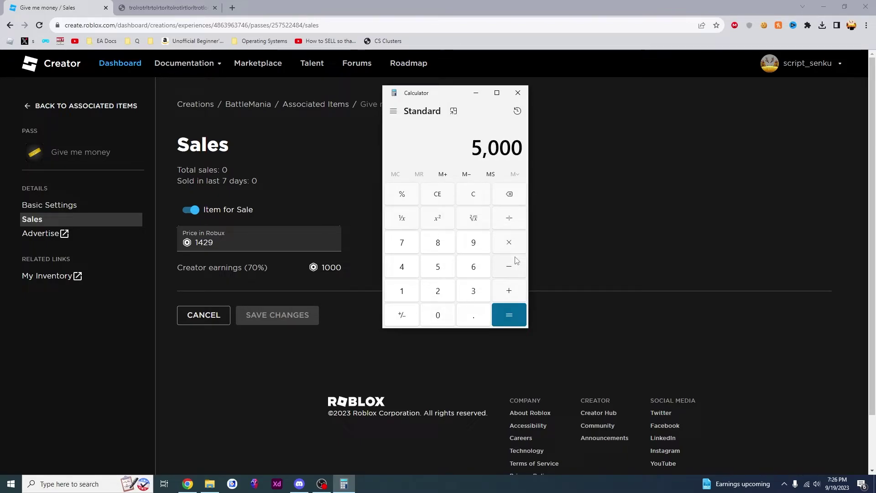
left_click(473, 317)
left_click(403, 244)
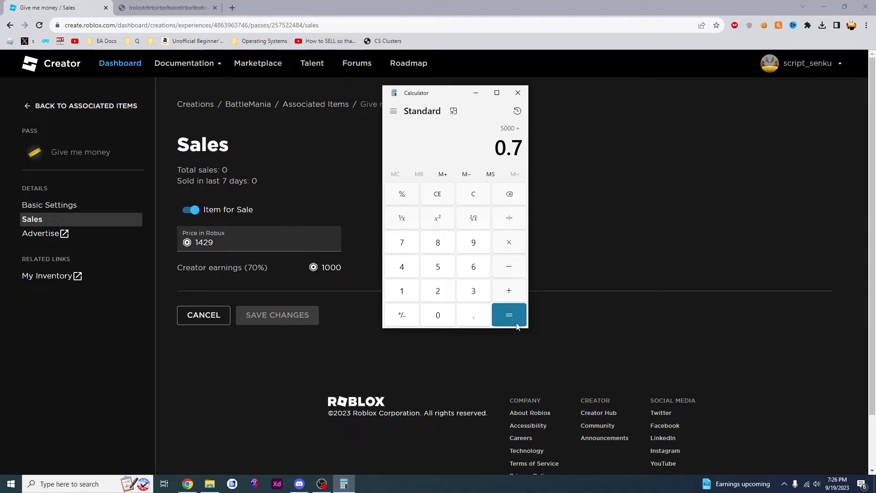
left_click(511, 315)
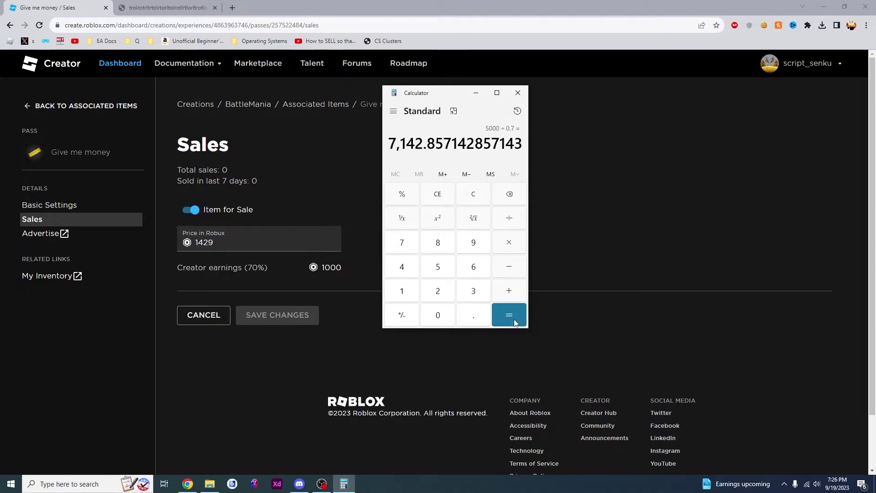
Step: Try another price in the field, then save the pass at 1429 Robux
left_click(243, 231)
key("ctrl+a")
type("71")
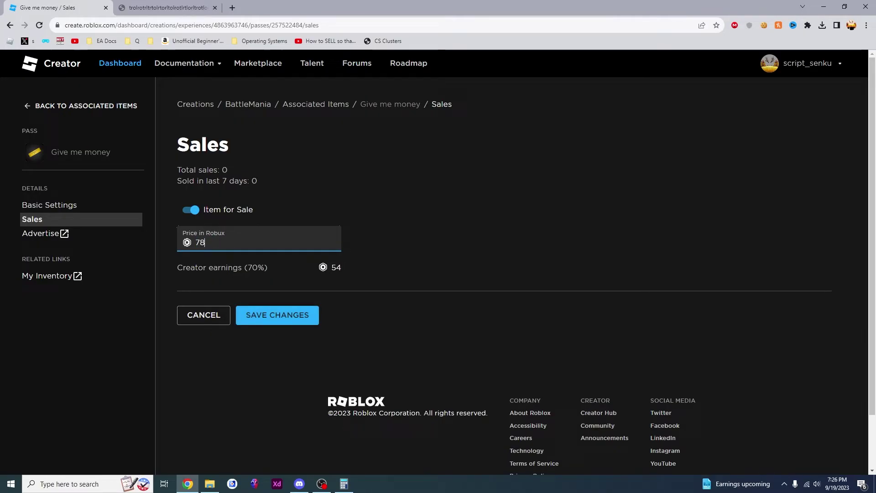
key("BackSpace")
key("BackSpace")
type("7")
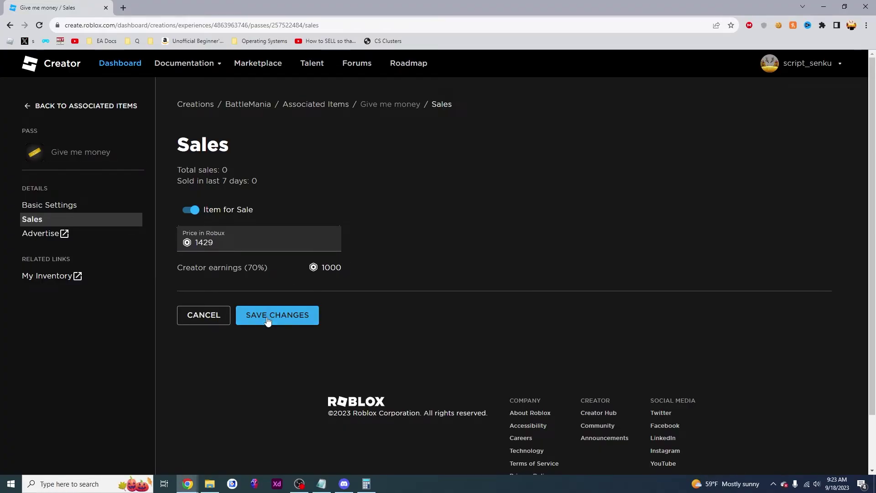
left_click(266, 316)
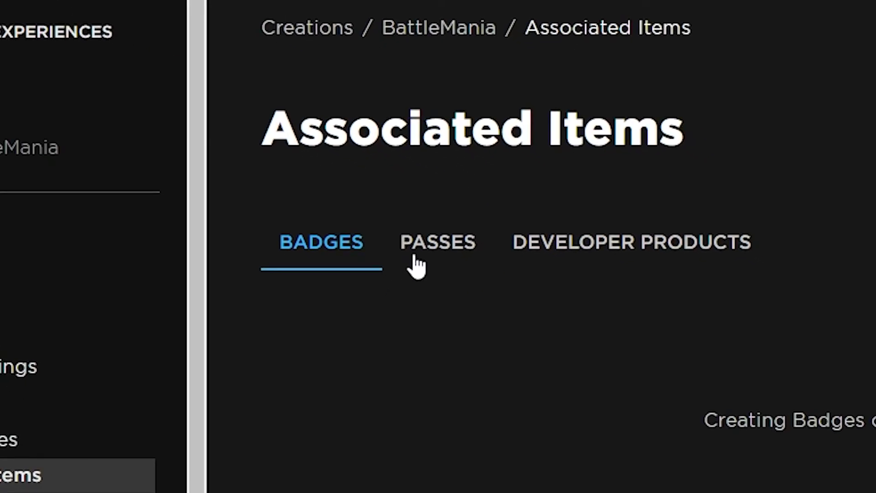
Step: Open the Give me money pass's store page in a new tab from the Passes list
left_click(416, 264)
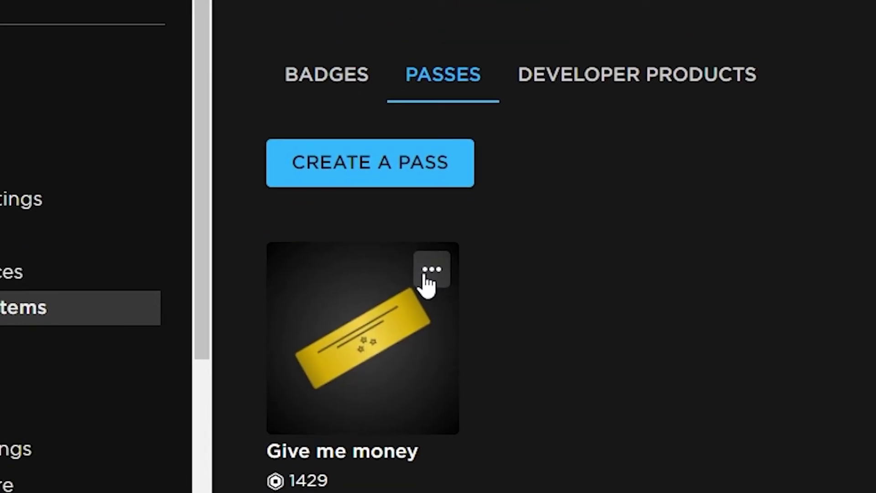
left_click(429, 272)
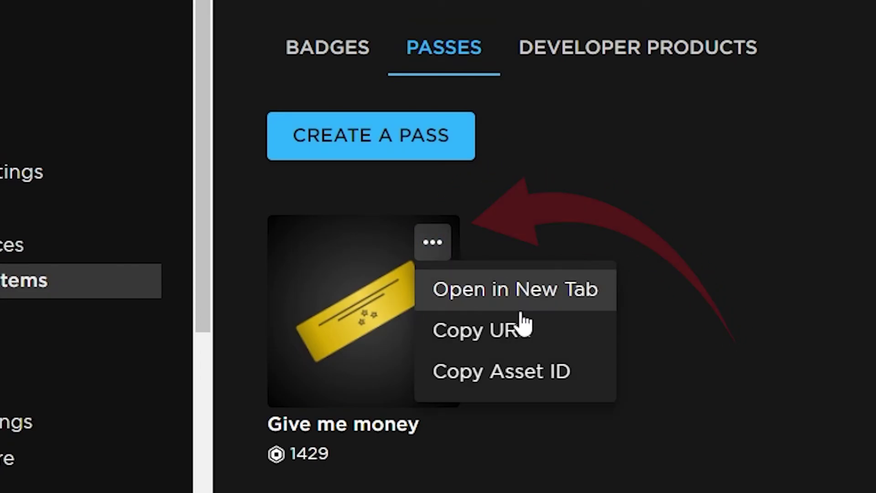
left_click(473, 294)
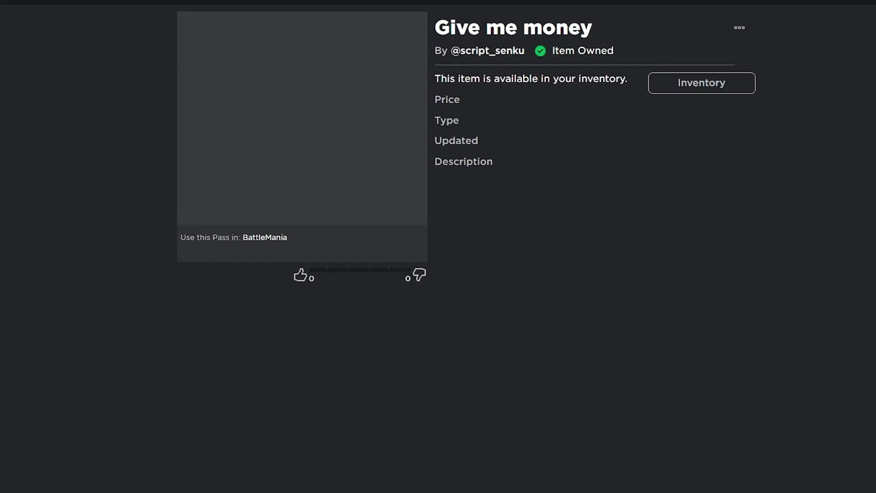
Step: Check the pass page's web address and highlight its 1,429 Robux price
left_click(211, 26)
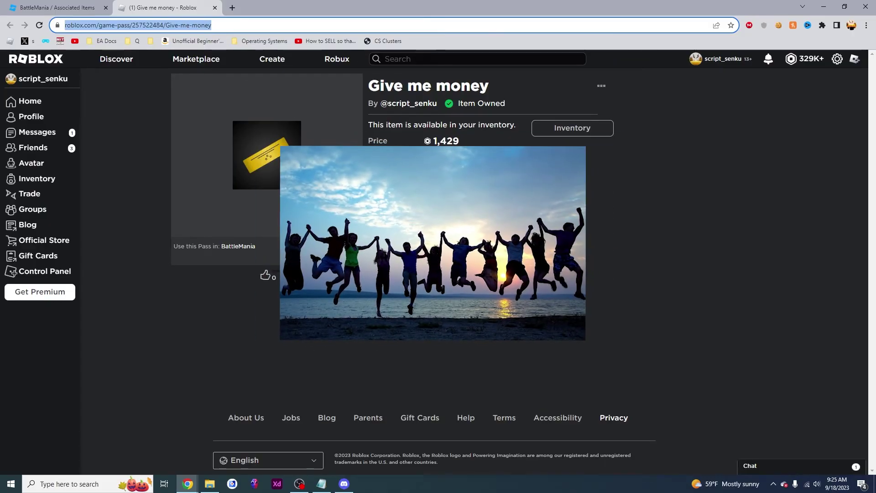
left_click_drag(434, 143, 461, 142)
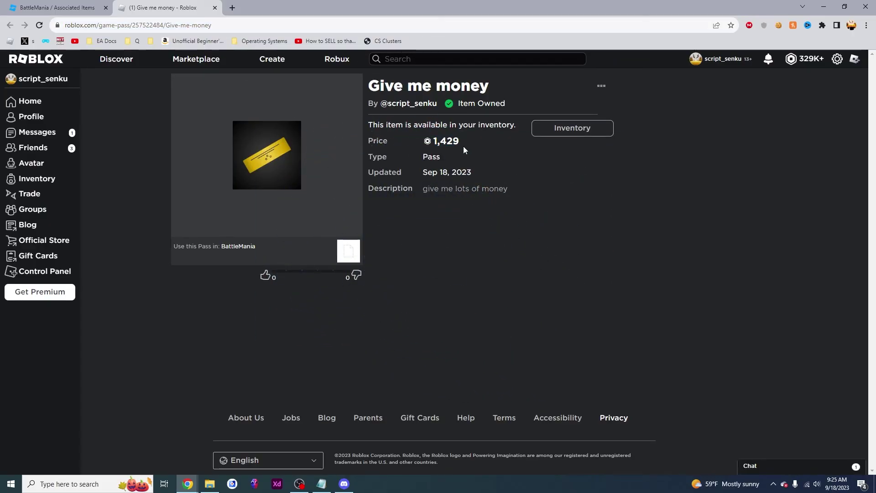
key("alt+Tab")
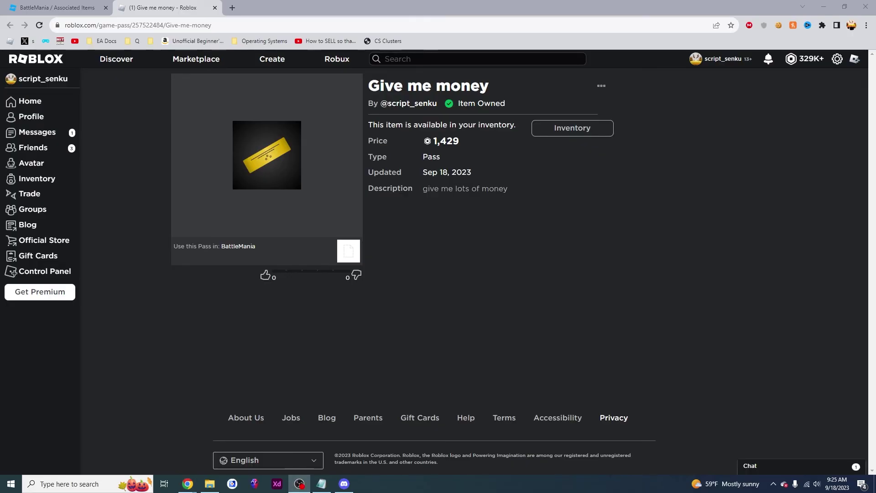